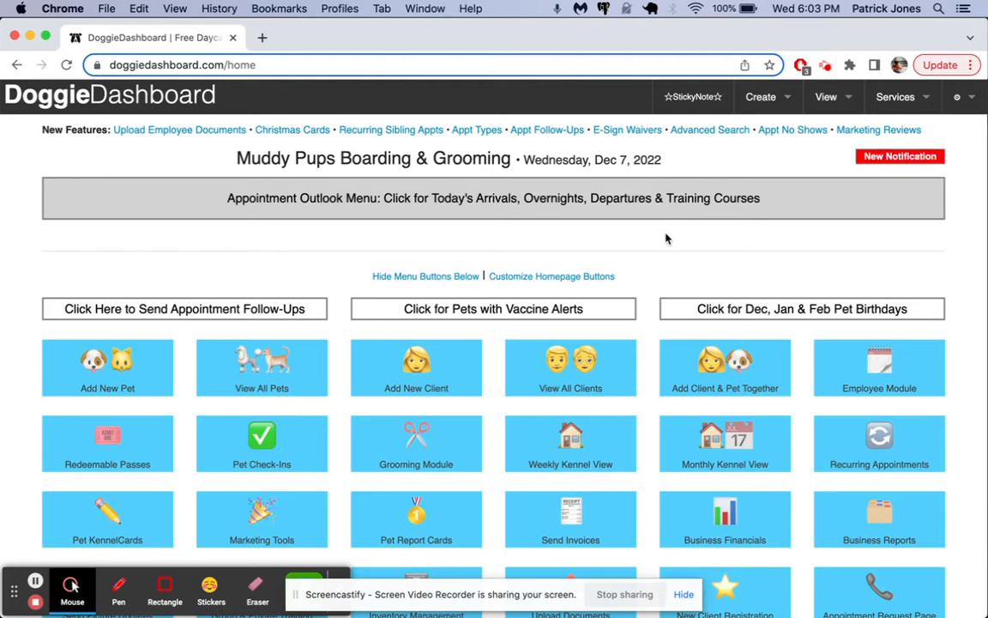
Start a Dec 6 appointment from the weekly calendar using CREATE NEW CLIENT & PET.
scroll(666, 239, down, 10)
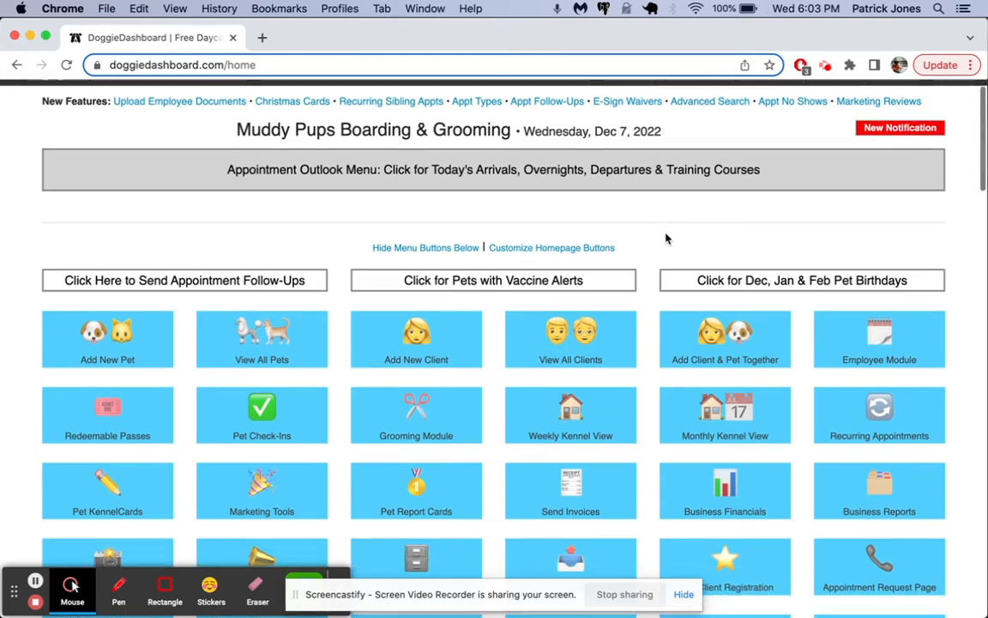
scroll(667, 239, down, 8)
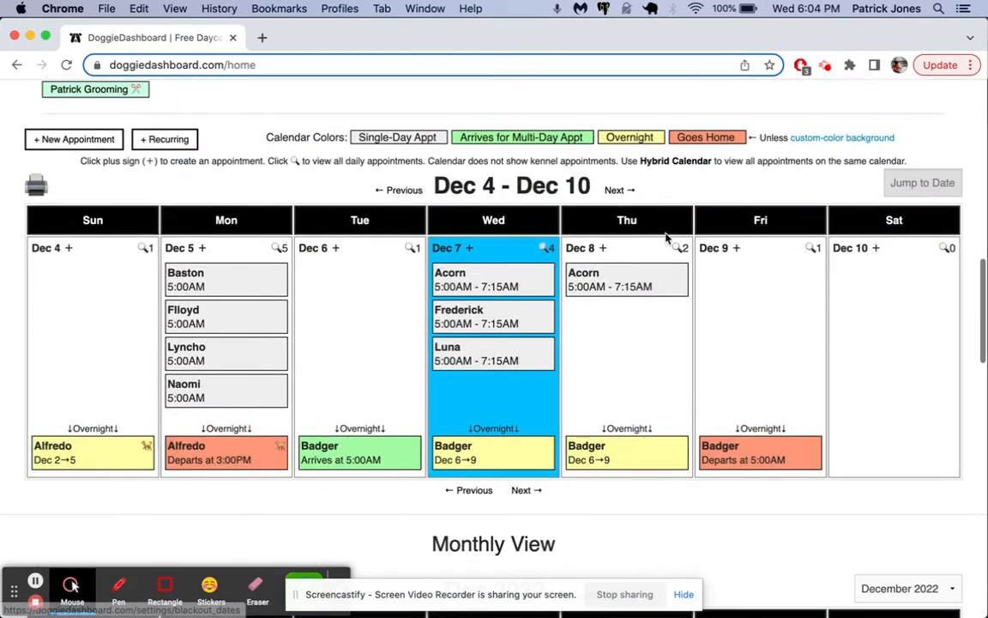
click(327, 250)
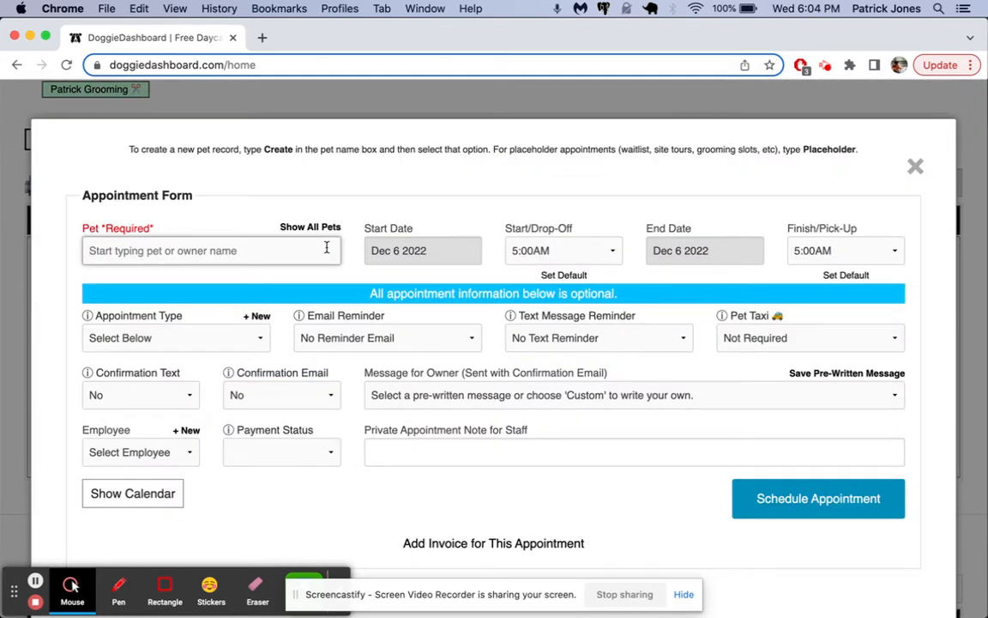
text(create)
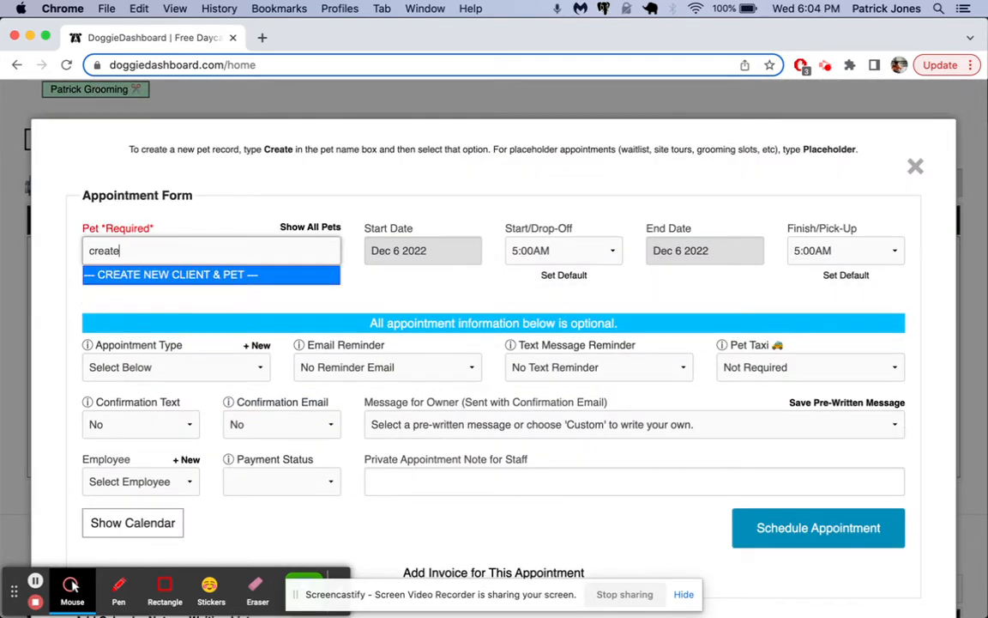
click(277, 275)
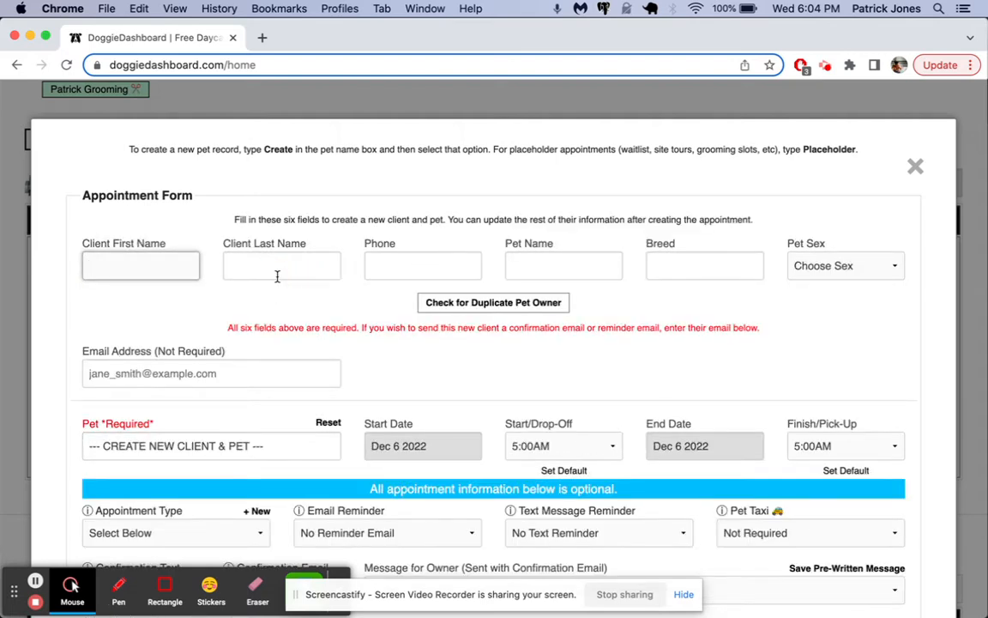
Enter the new client's first and last name and check for a duplicate pet owner.
text(Jon)
key(Tab)
text(M)
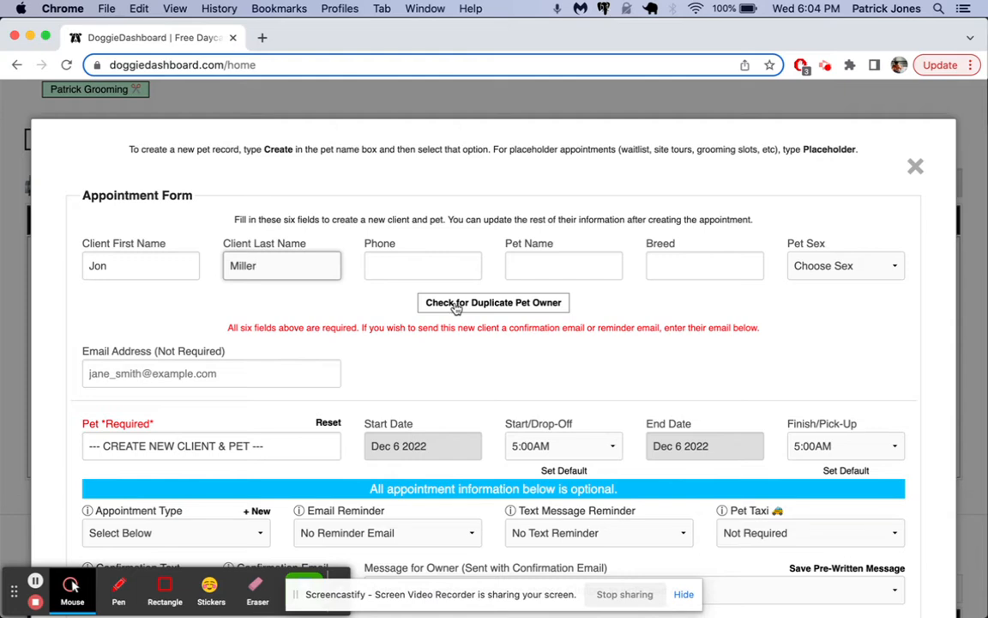
click(498, 304)
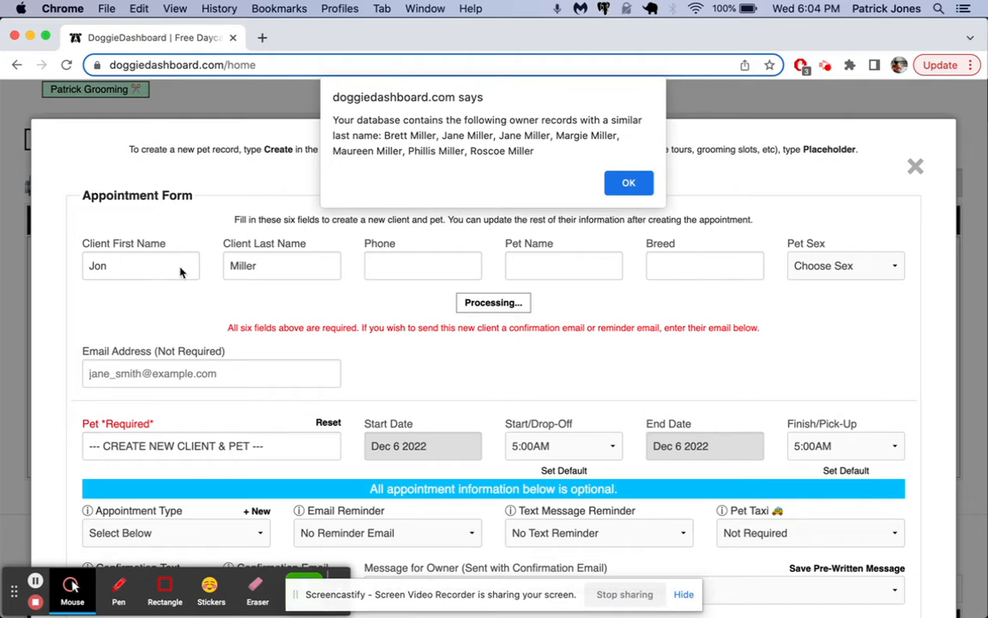
Dismiss the similar-owners alert, leaving Phone, Pet Name and Breed flagged Required.
click(633, 186)
click(441, 265)
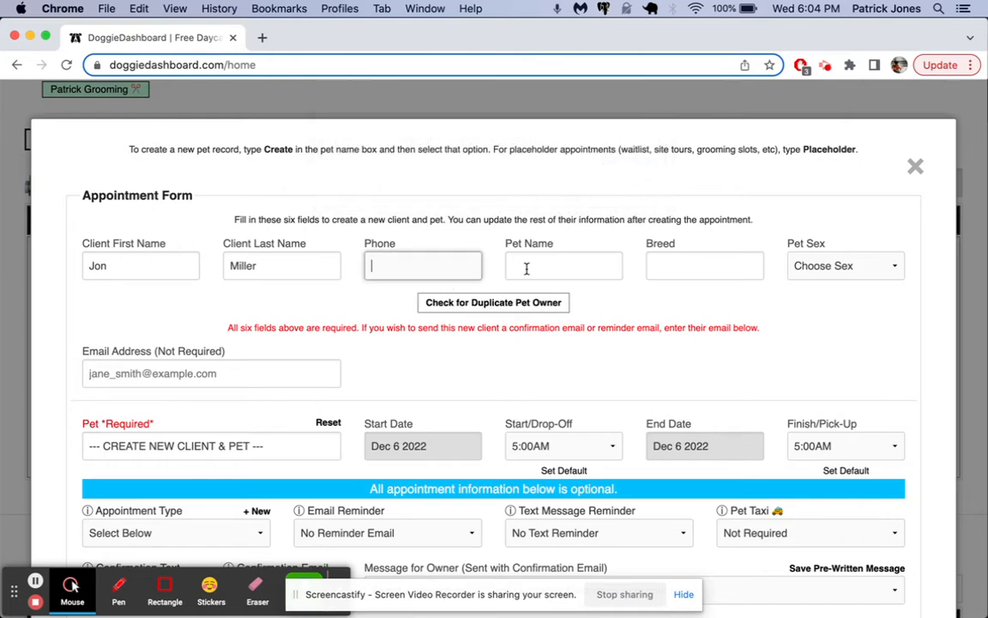
click(557, 266)
click(697, 268)
click(273, 394)
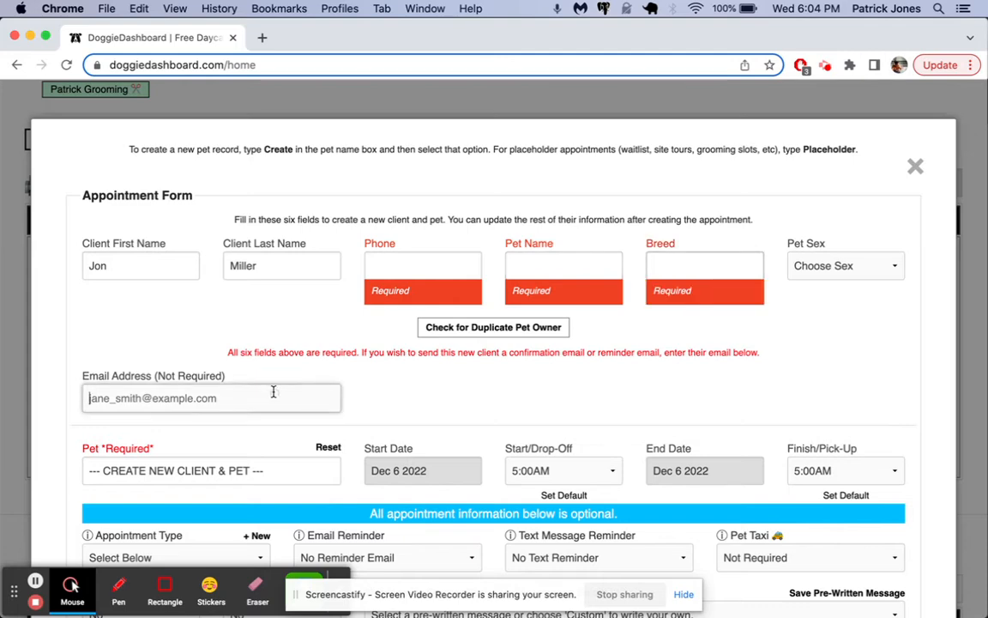
scroll(333, 508, down, 5)
scroll(333, 507, down, 5)
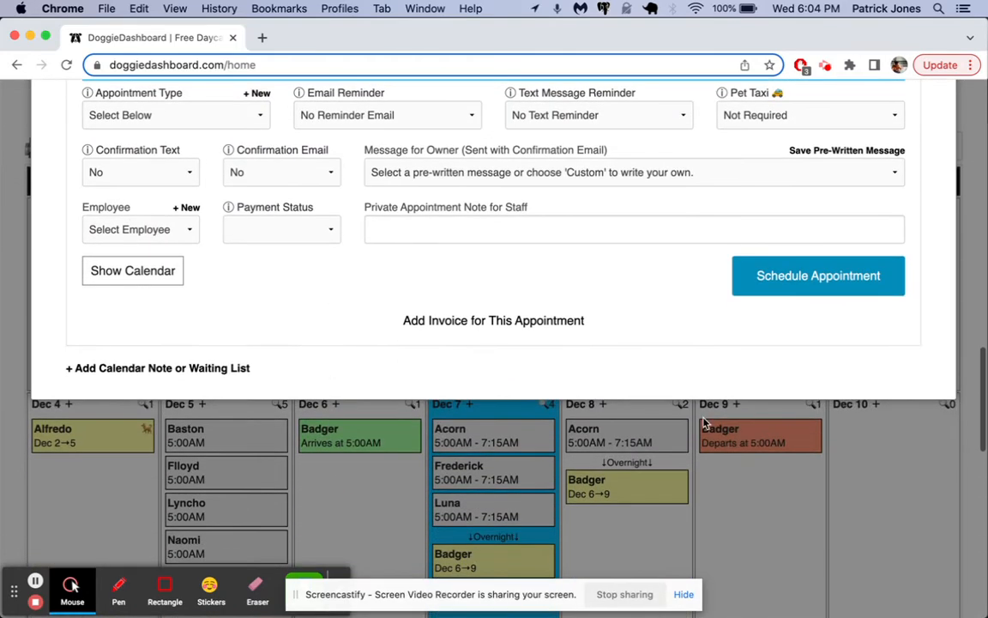
scroll(703, 422, up, 5)
scroll(876, 243, up, 5)
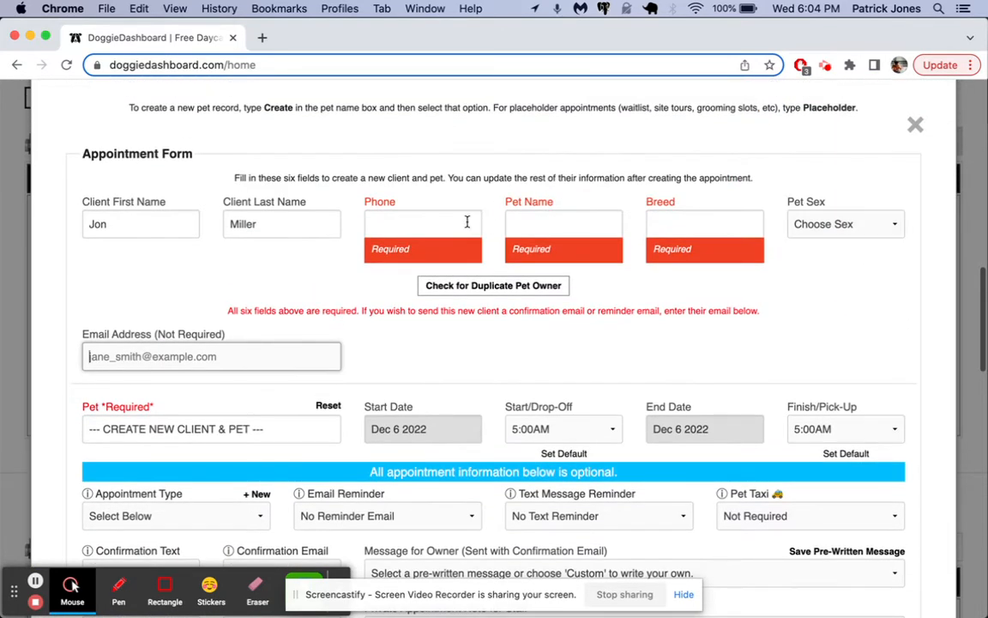
Replace the client's last name with a new surname and confirm no matching owners exist.
double_click(288, 228)
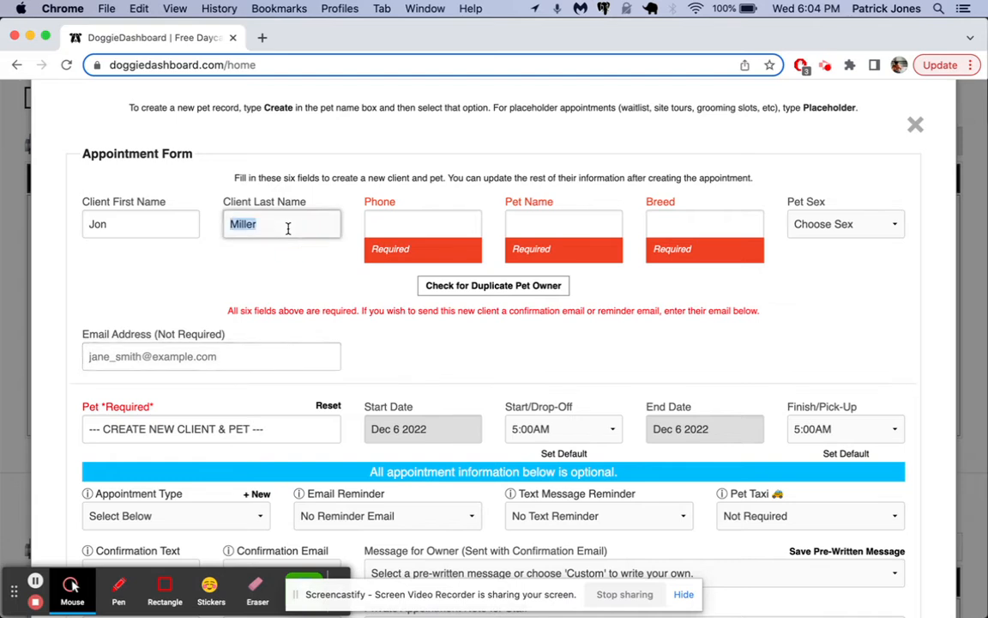
click(440, 293)
drag(392, 128, 320, 127)
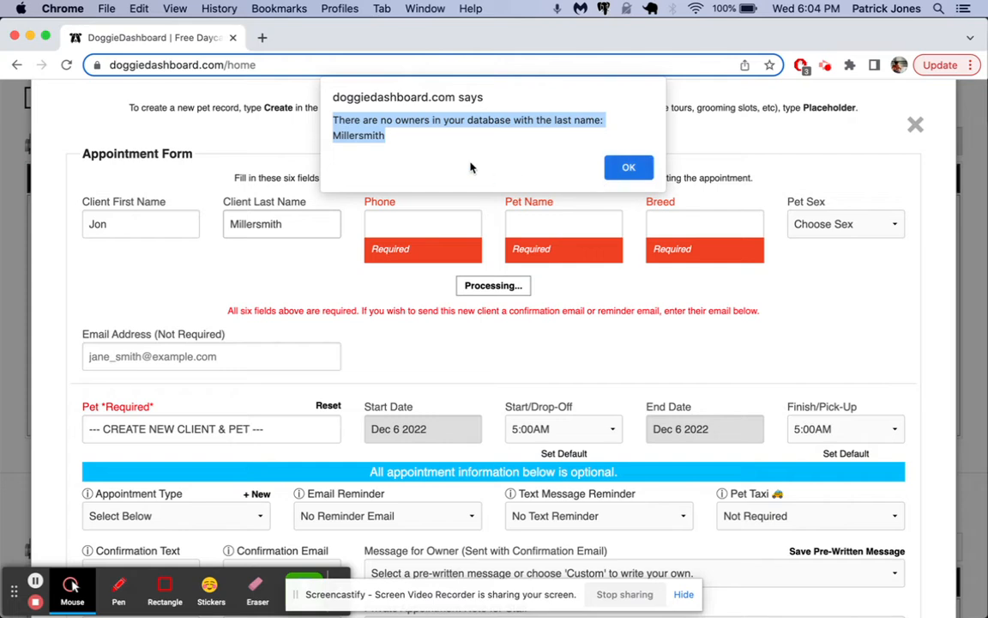
click(627, 166)
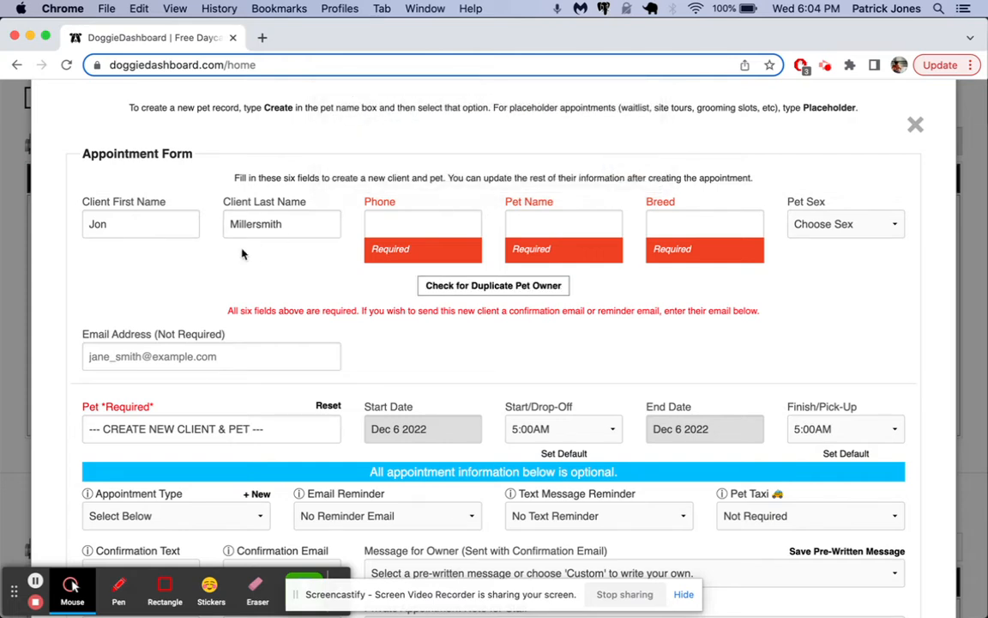
Close the appointment form and start a new Client record from Create > New Record.
click(915, 126)
scroll(755, 214, up, 10)
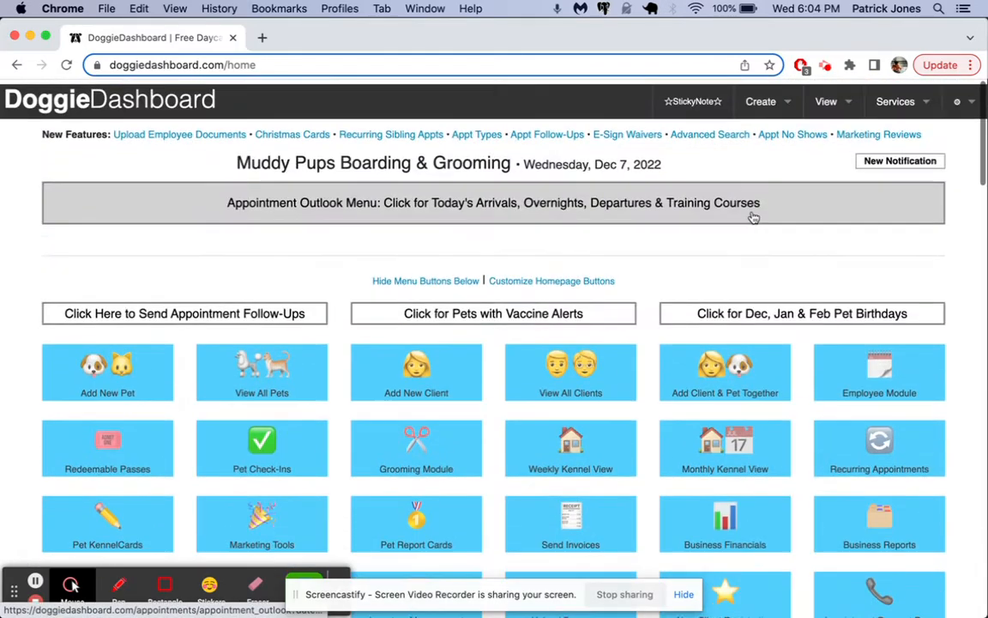
mouse_move(761, 99)
mouse_move(727, 133)
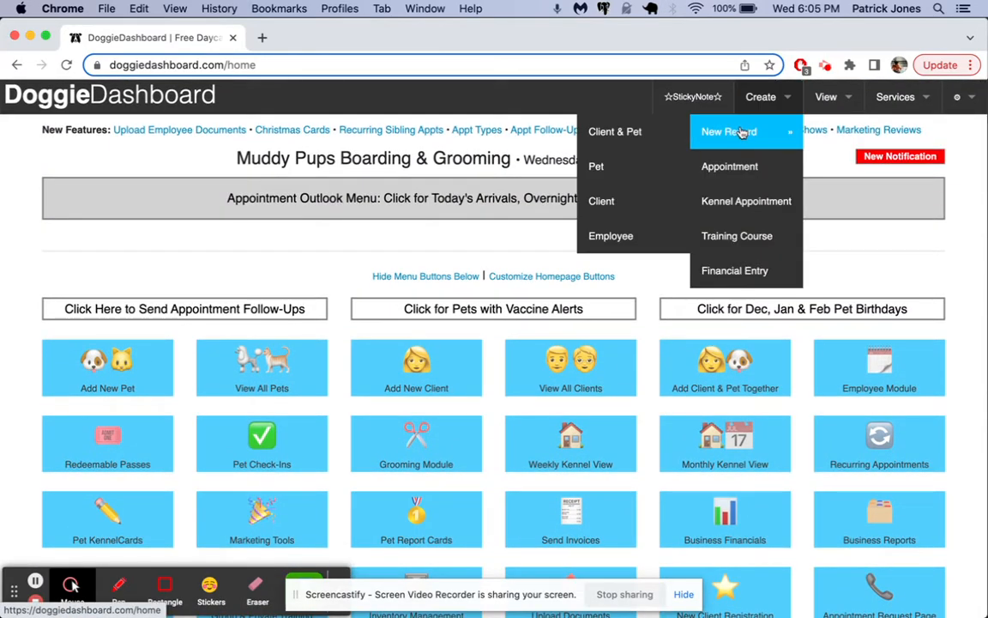
click(637, 204)
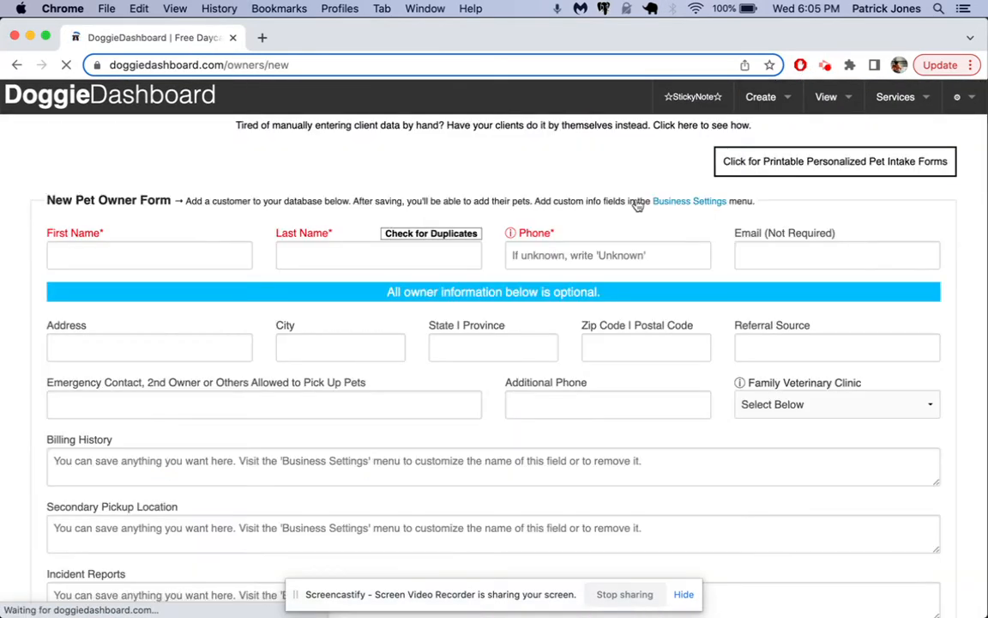
Enter the owner's first and last name and check for duplicates, finding two similar-surname owners.
click(196, 255)
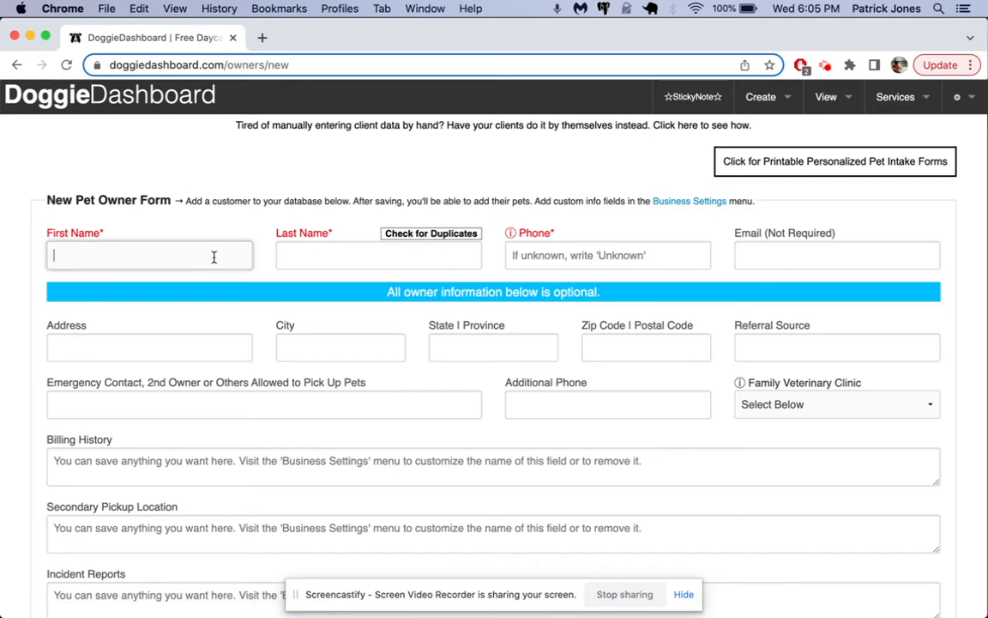
key(Tab)
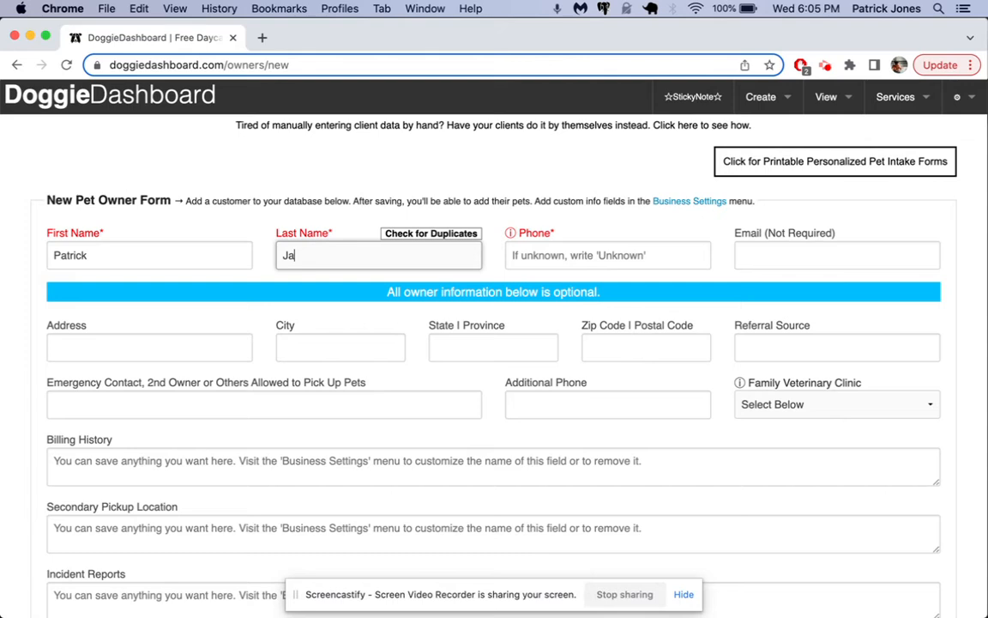
click(405, 238)
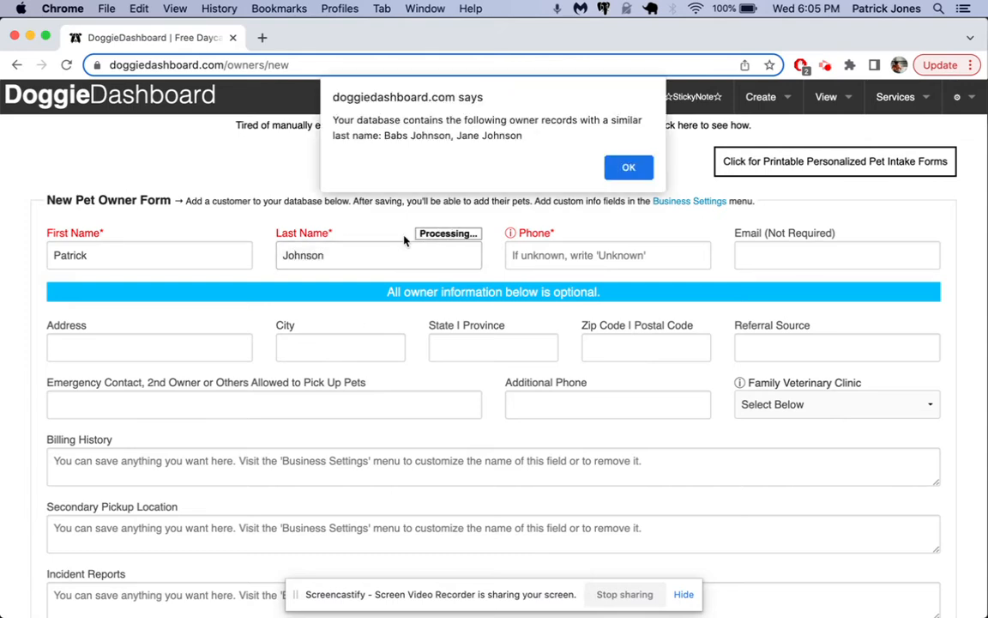
click(629, 168)
click(761, 97)
Create a new pet record named 'Luna' and check it for duplicate pets.
mouse_move(729, 131)
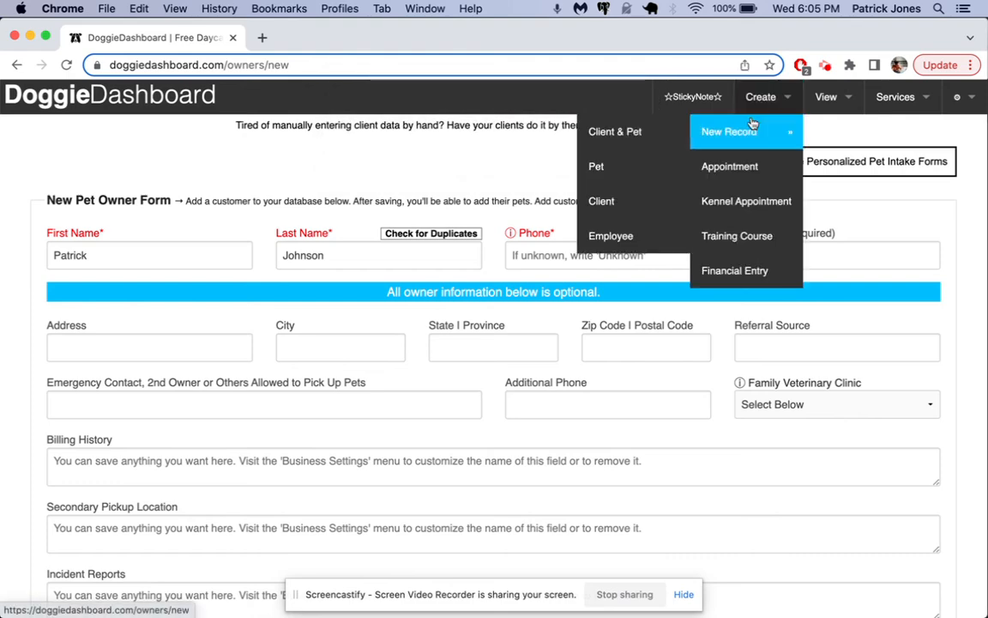
click(648, 167)
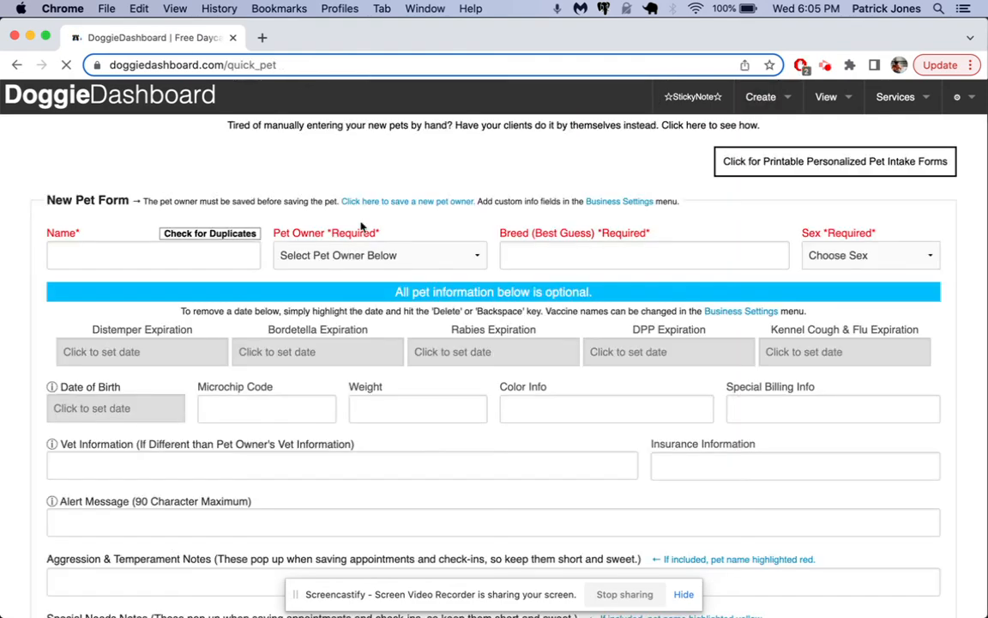
click(138, 257)
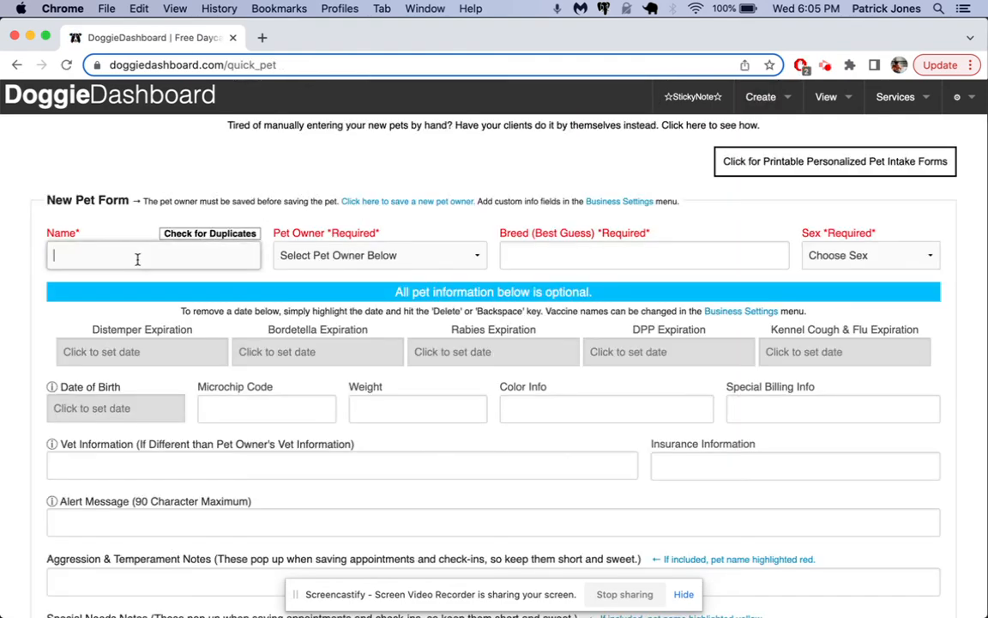
text(Luna)
click(221, 236)
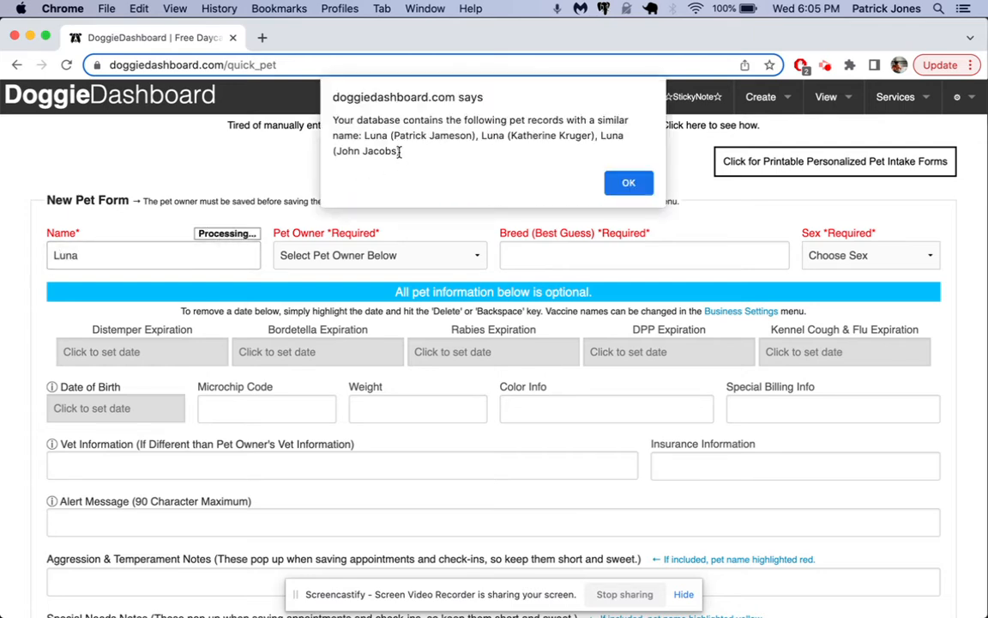
drag(403, 151, 361, 139)
click(400, 149)
Close the duplicate-pet result, return to the home dashboard, and open the Notification Inbox.
click(631, 183)
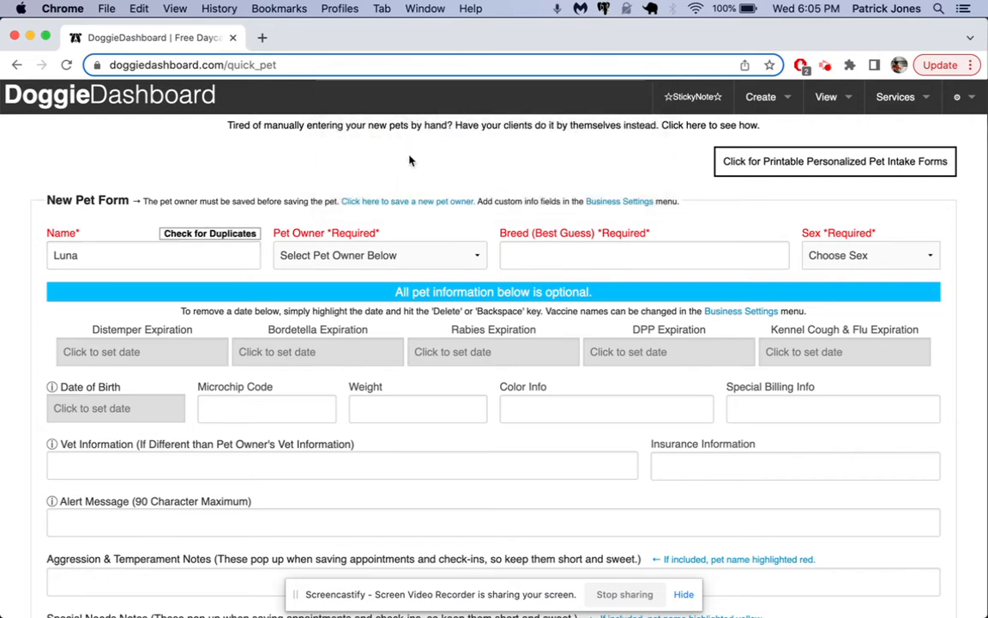
click(208, 97)
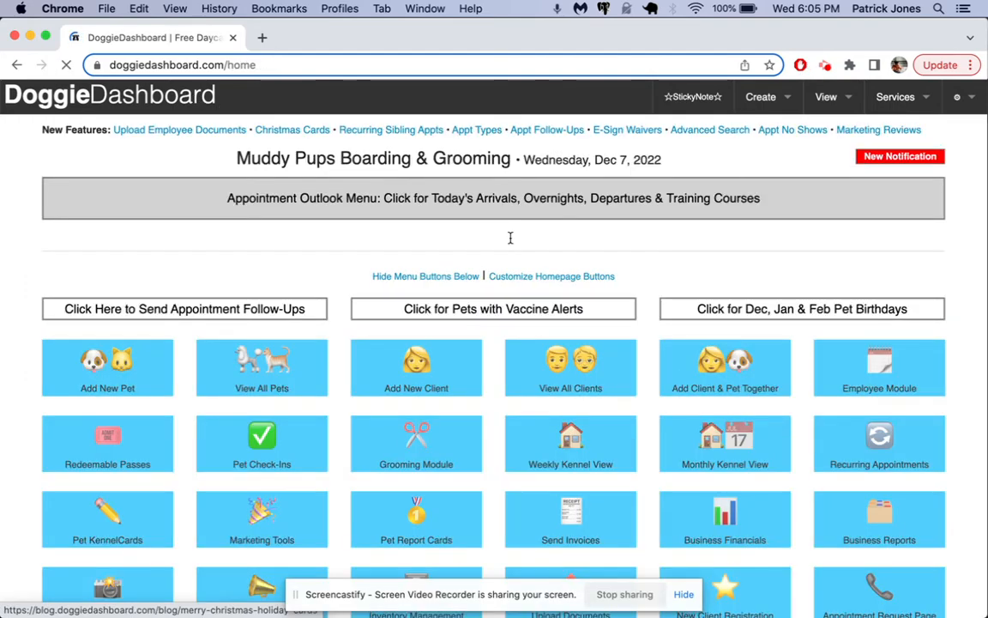
click(898, 158)
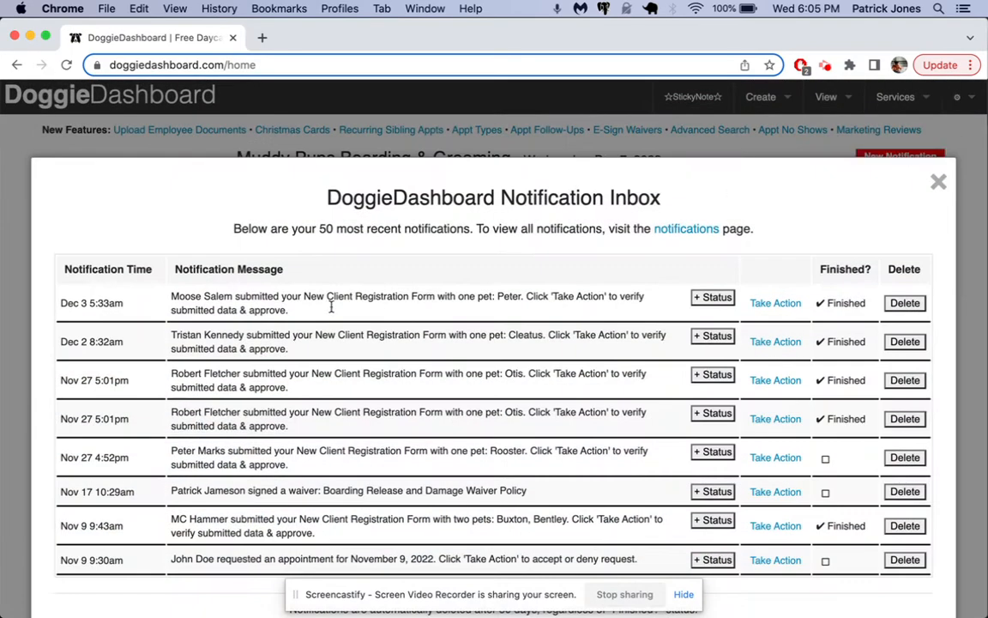
click(767, 304)
scroll(765, 311, down, 1)
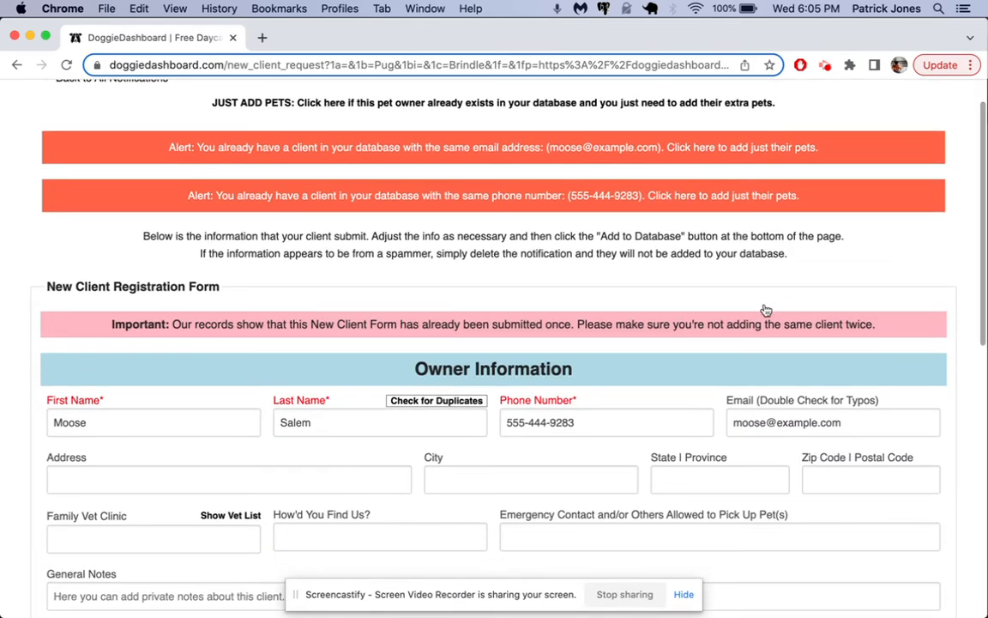
scroll(766, 310, down, 2)
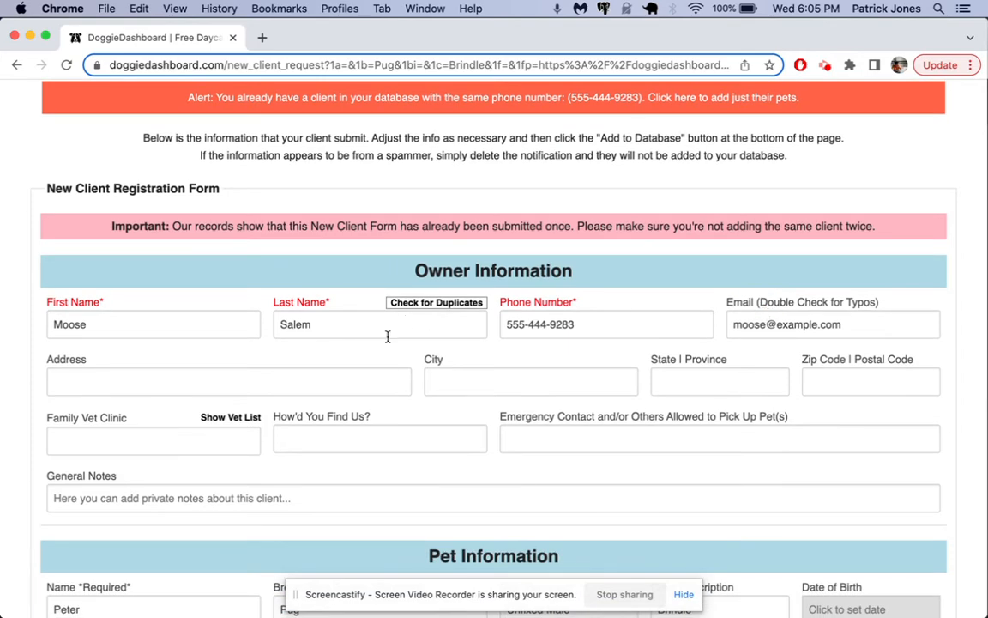
drag(46, 182, 224, 170)
click(224, 169)
scroll(366, 220, down, 1)
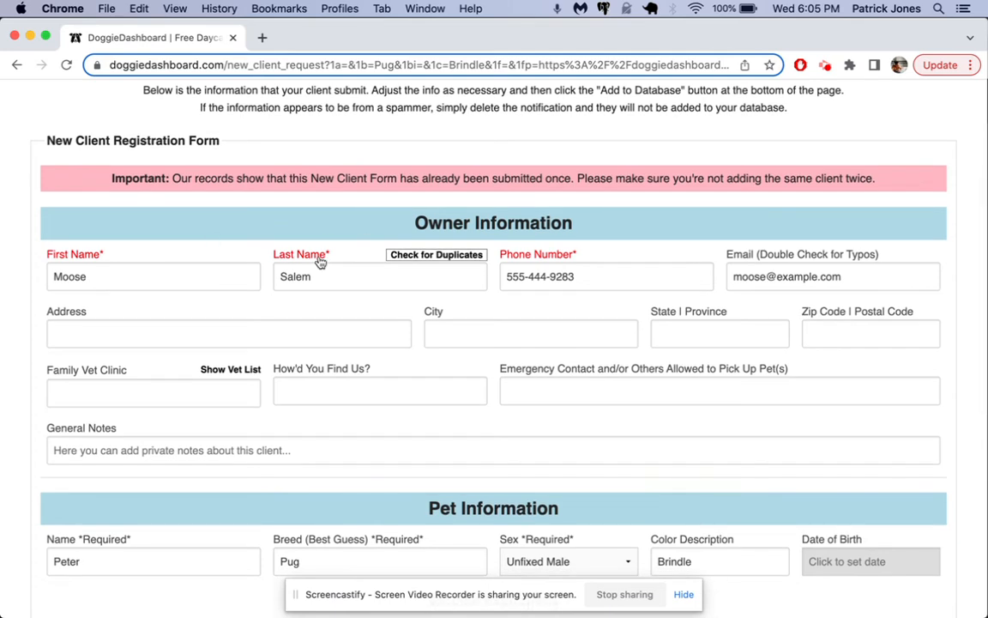
click(437, 253)
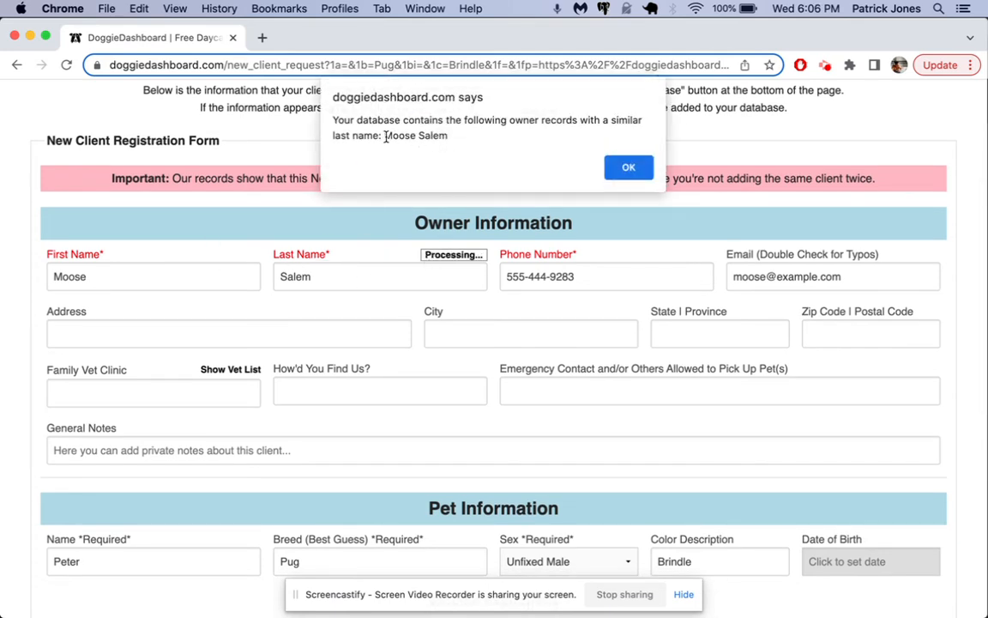
drag(383, 138, 491, 137)
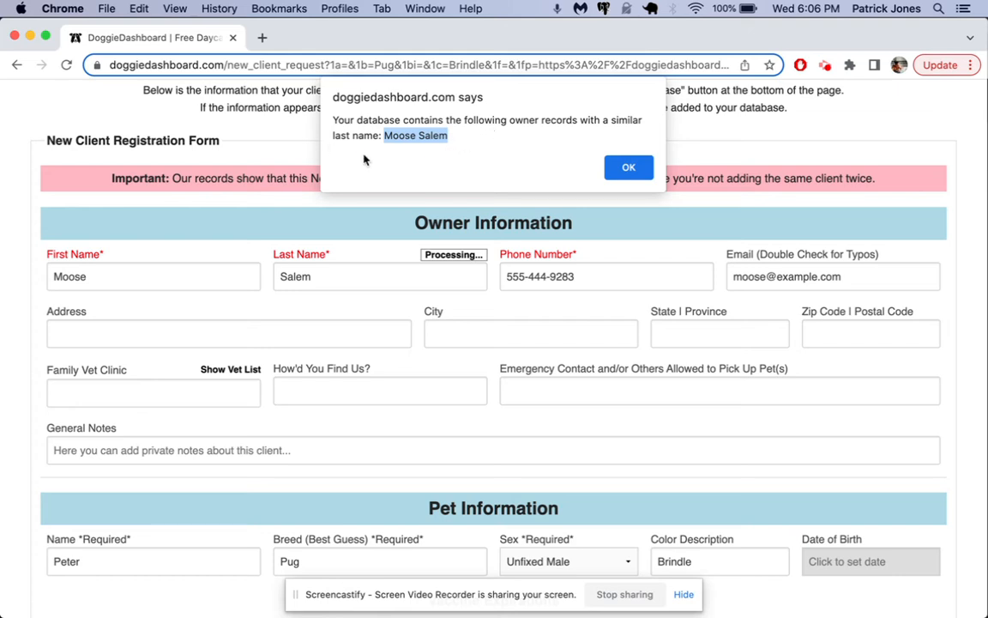
click(630, 166)
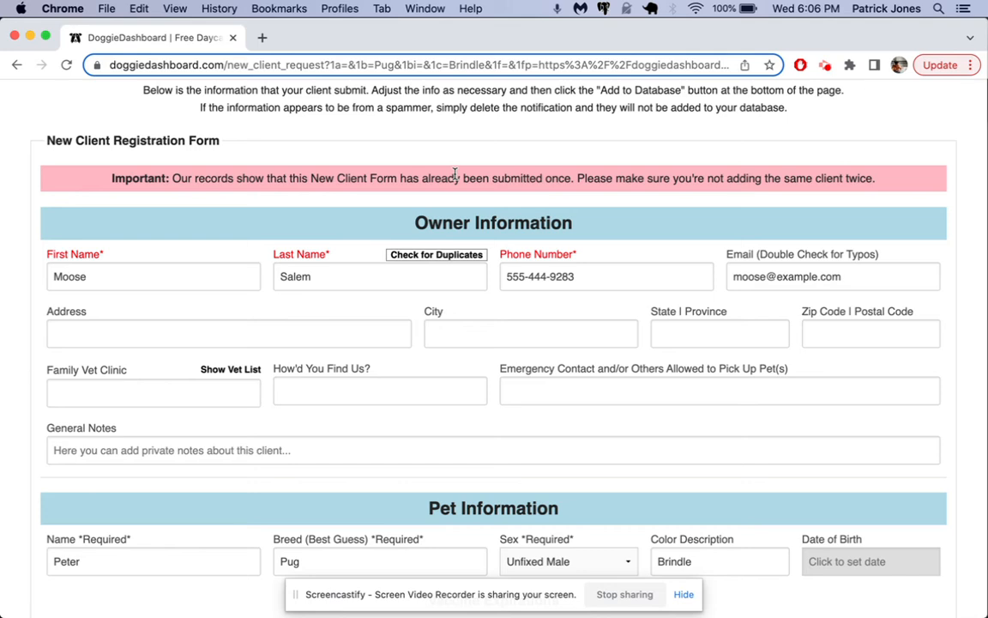
click(335, 283)
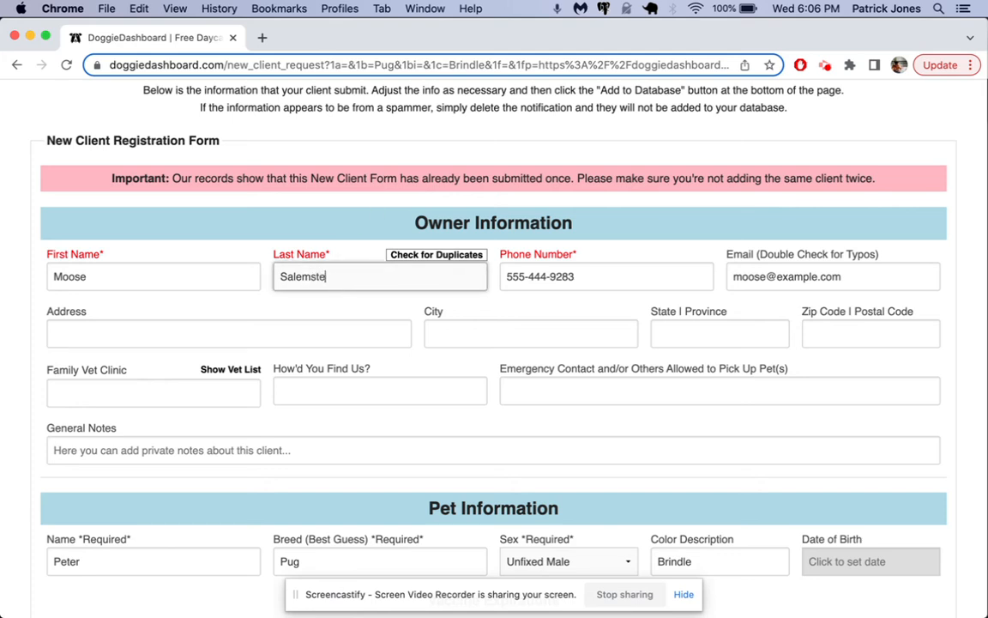
click(420, 254)
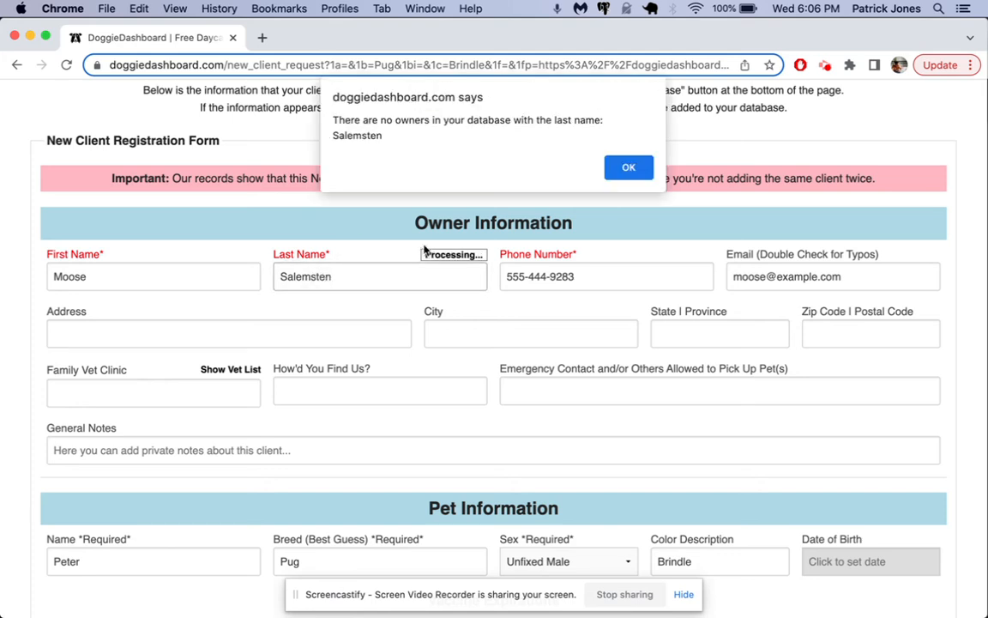
drag(393, 138, 292, 111)
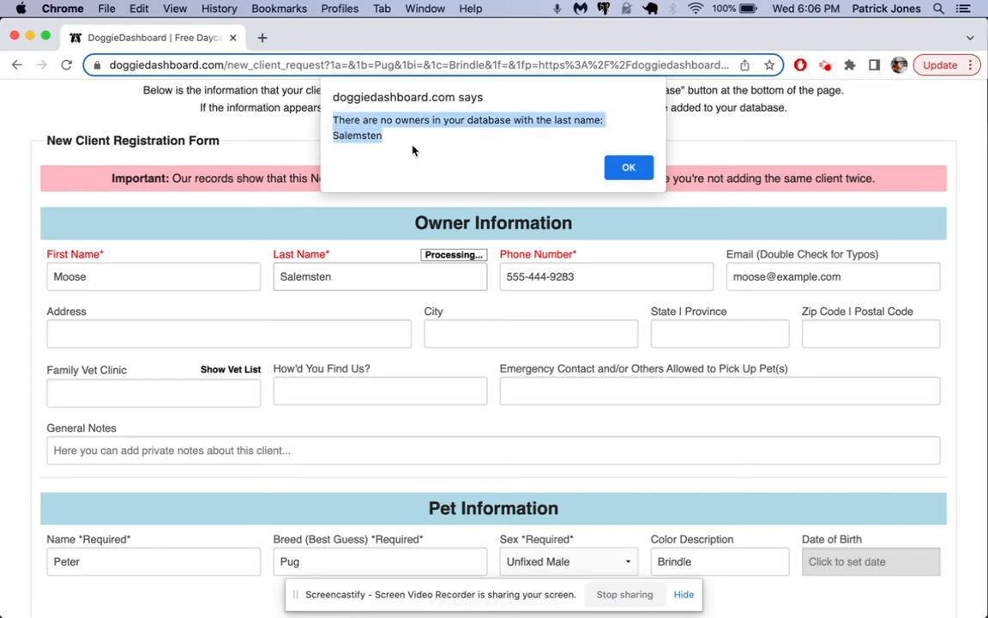
click(374, 143)
click(628, 166)
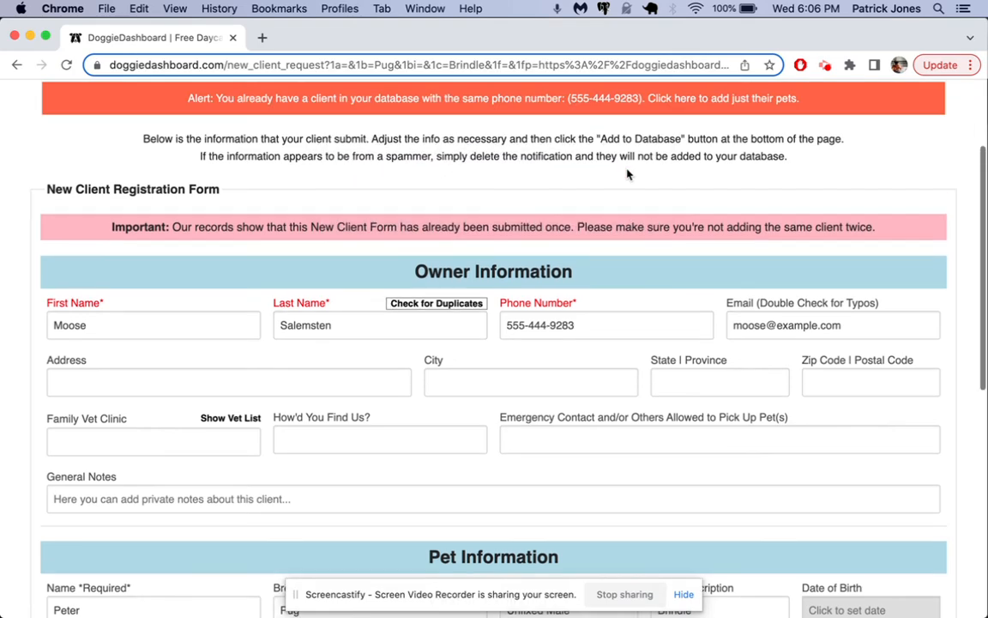
click(184, 88)
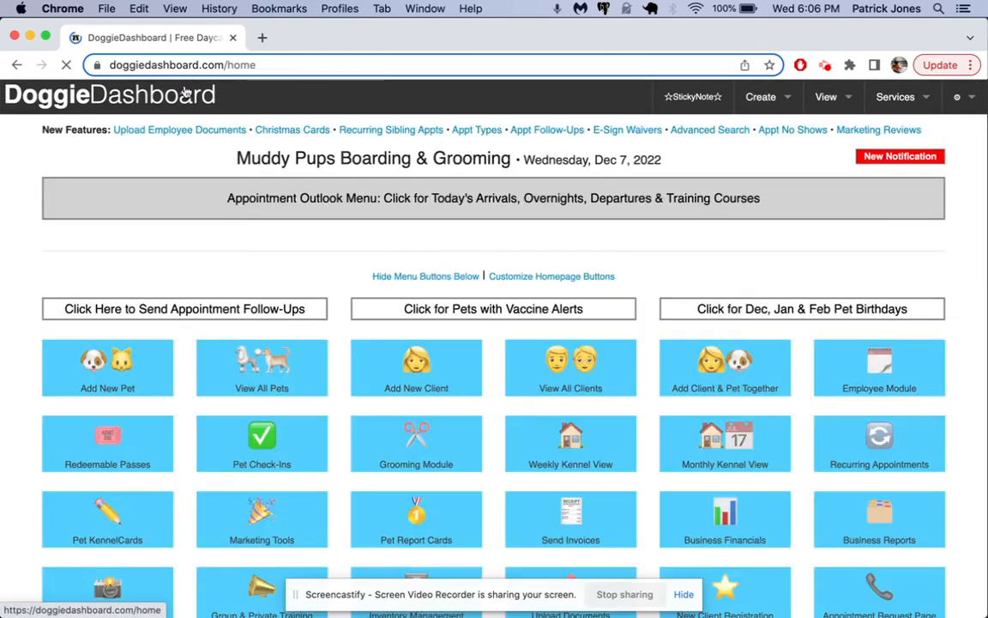
click(760, 97)
mouse_move(729, 131)
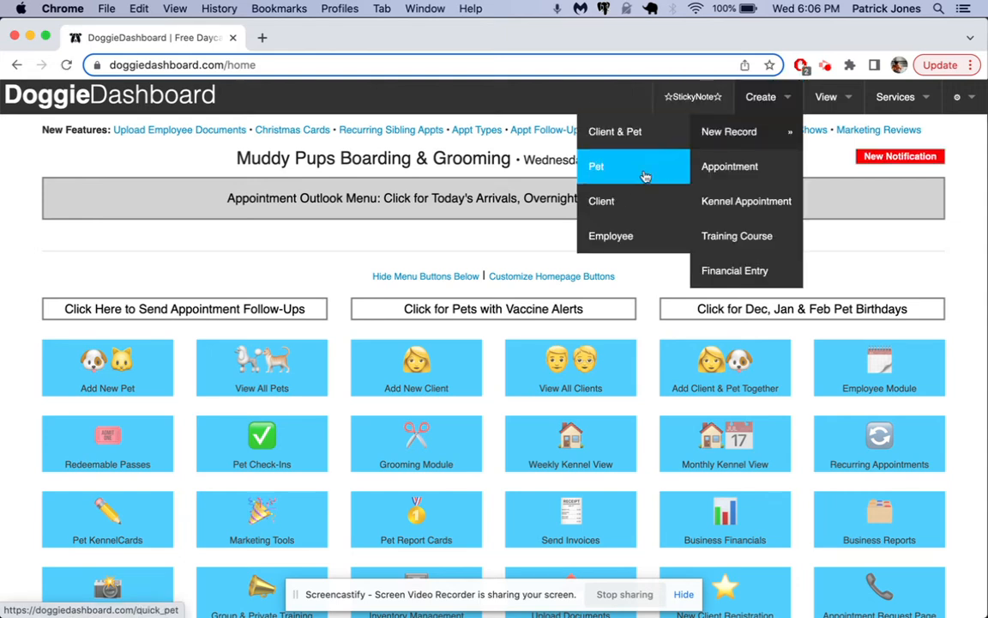
scroll(363, 386, down, 15)
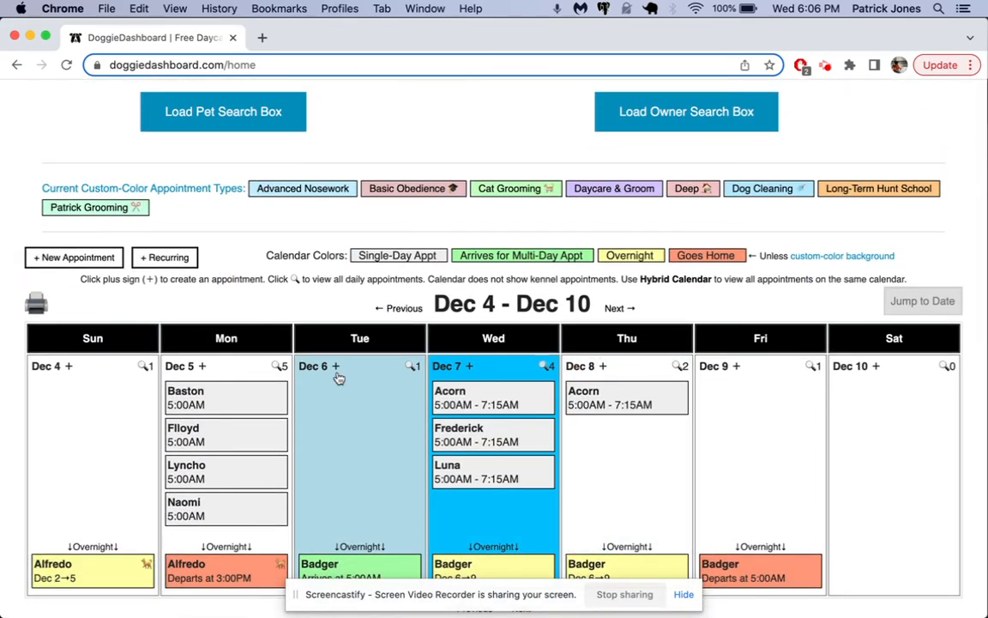
click(335, 367)
text(create)
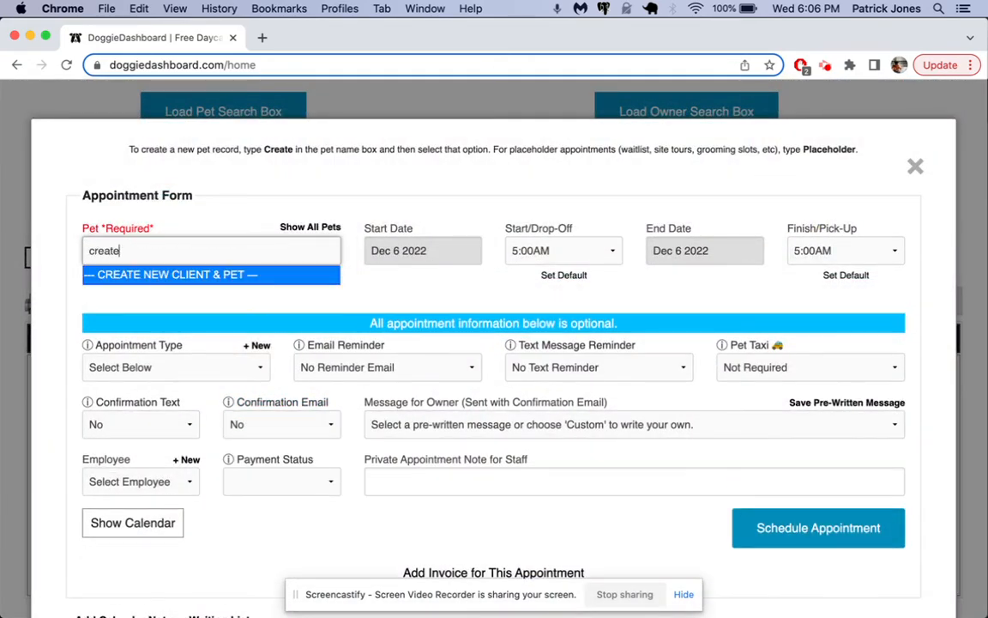
click(176, 275)
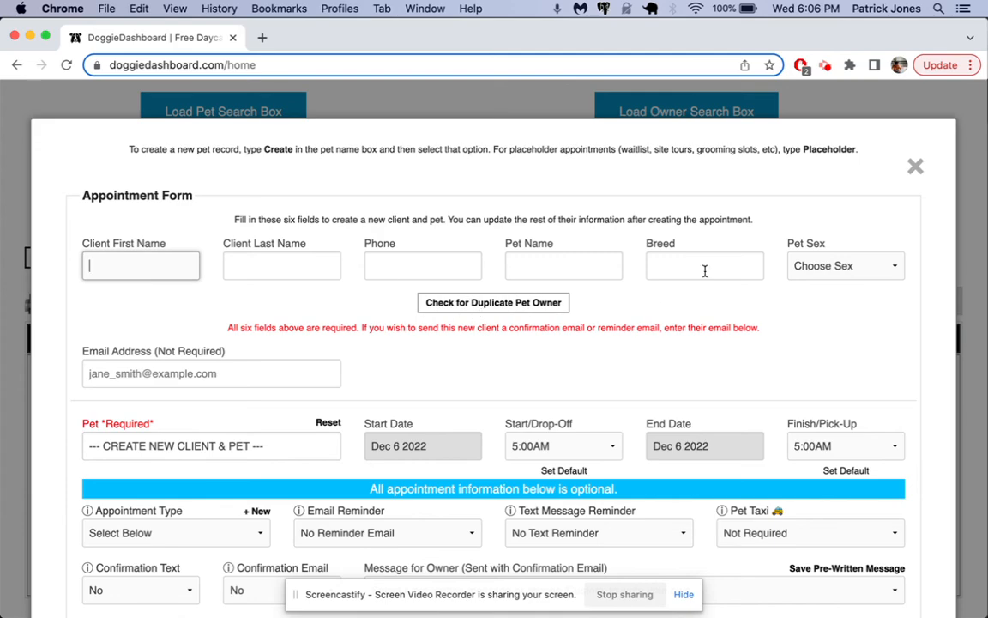
click(916, 169)
scroll(917, 174, up, 10)
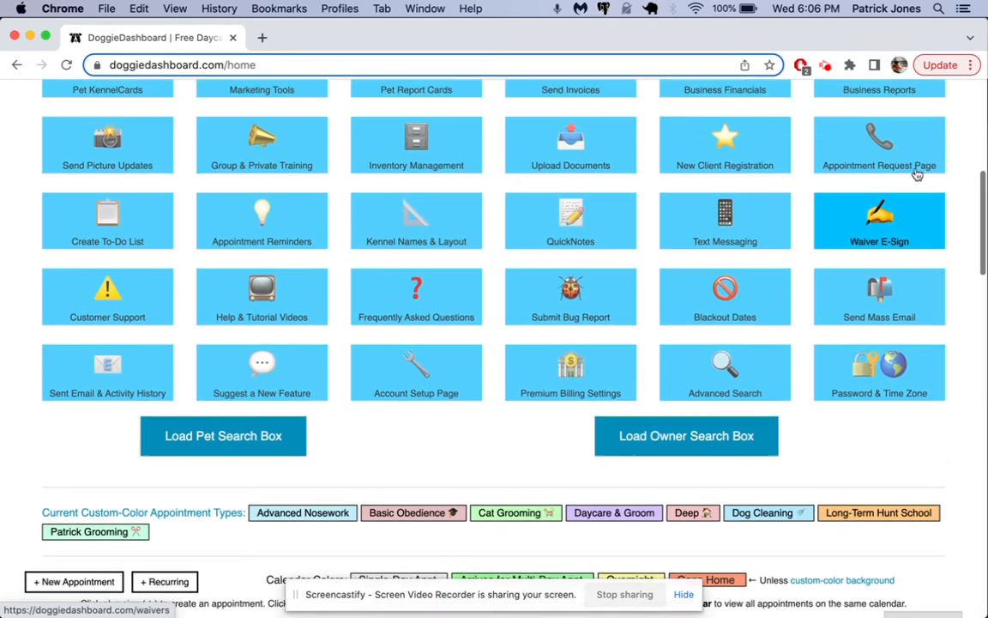
scroll(917, 174, up, 3)
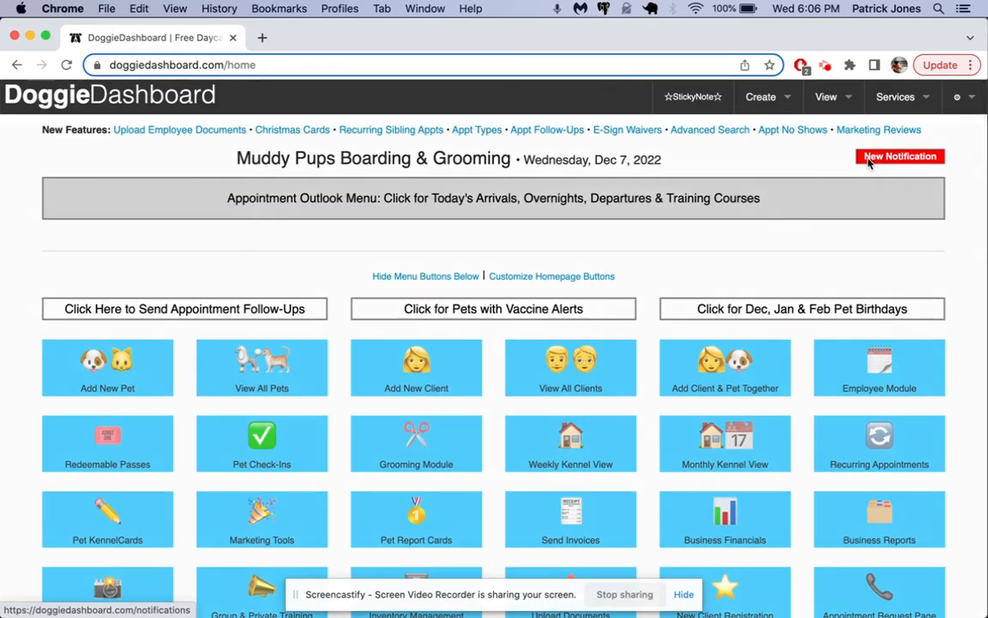
click(896, 156)
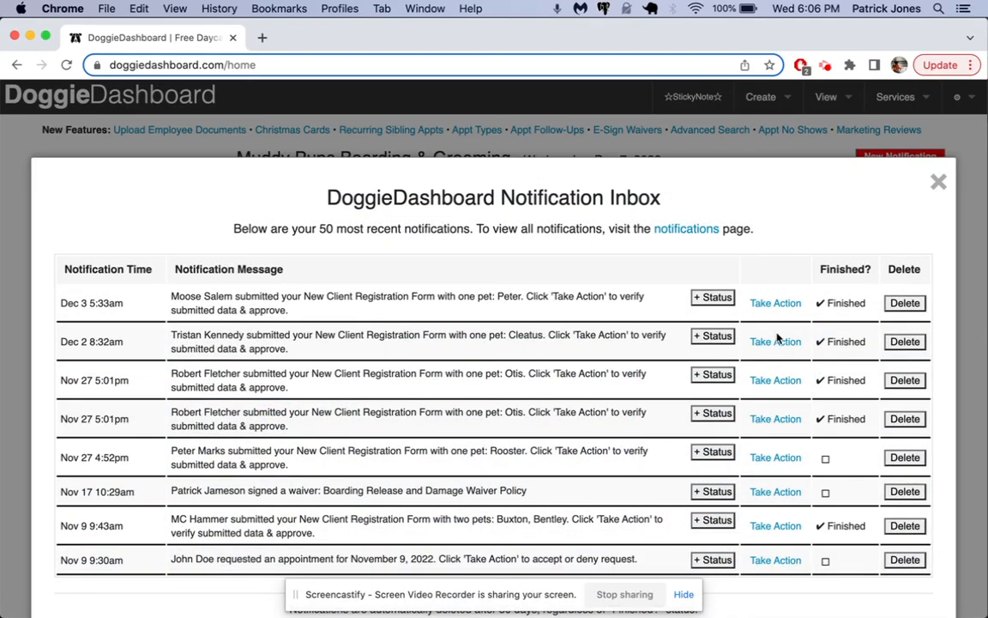
click(777, 343)
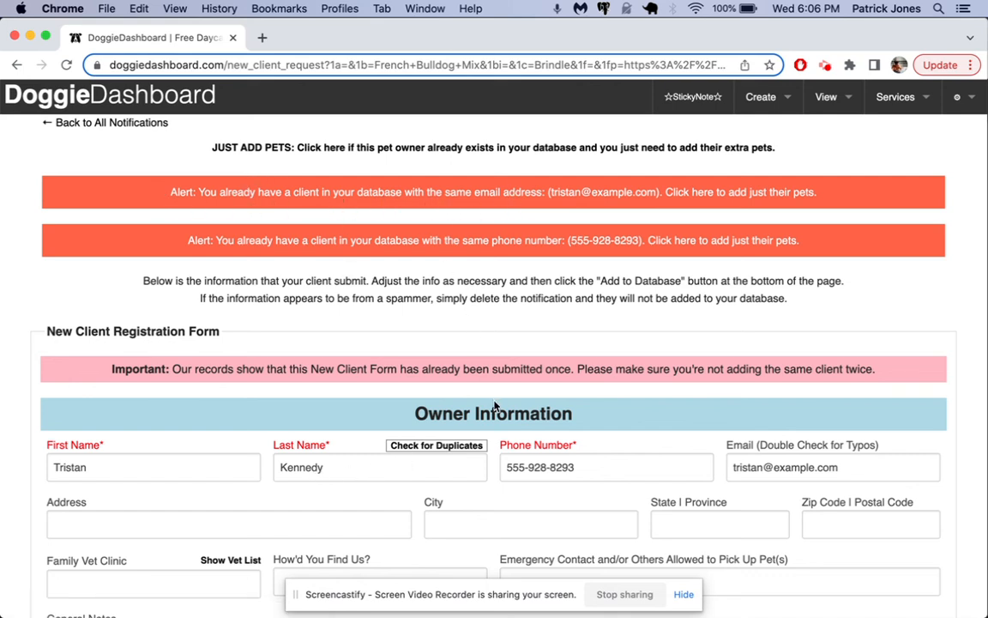
click(451, 450)
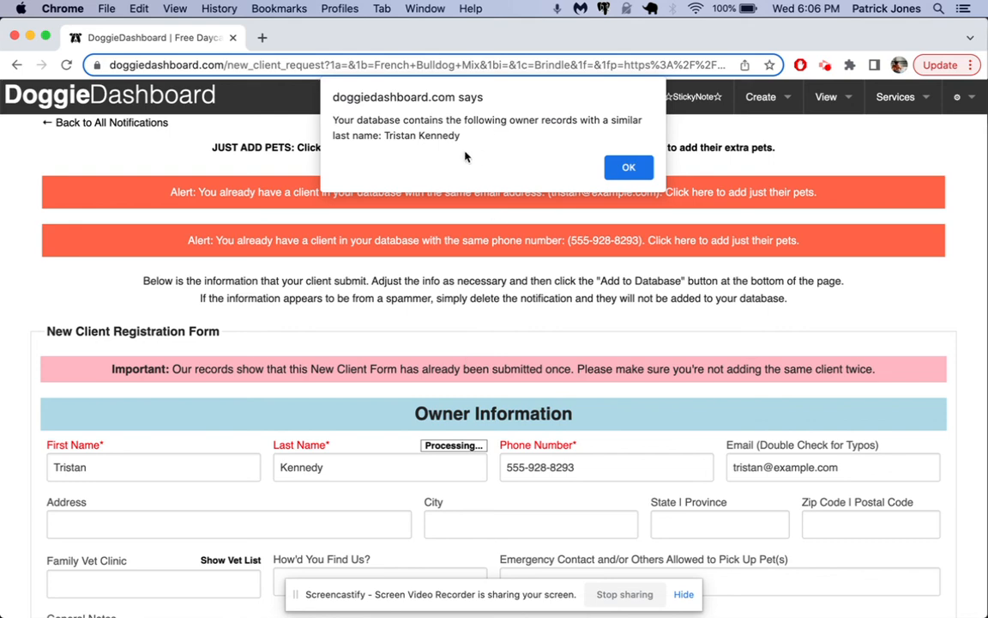
drag(387, 137, 576, 155)
click(629, 167)
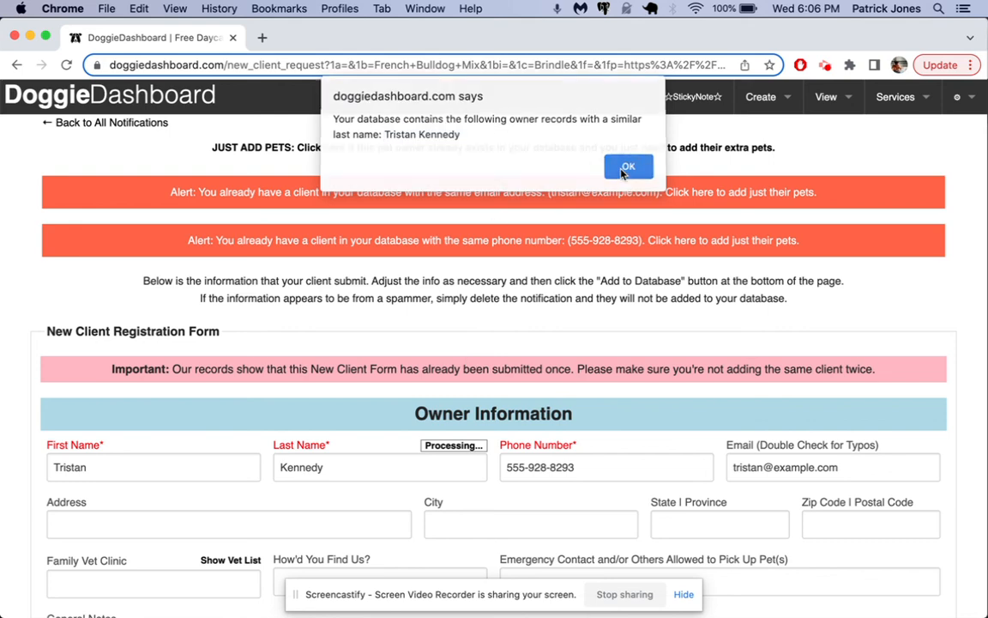
click(198, 101)
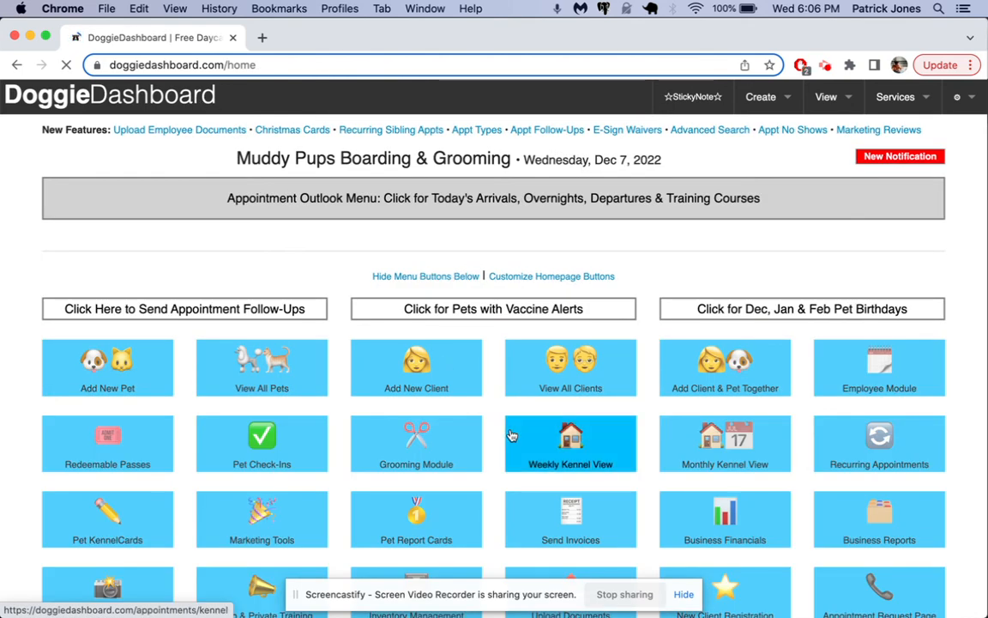